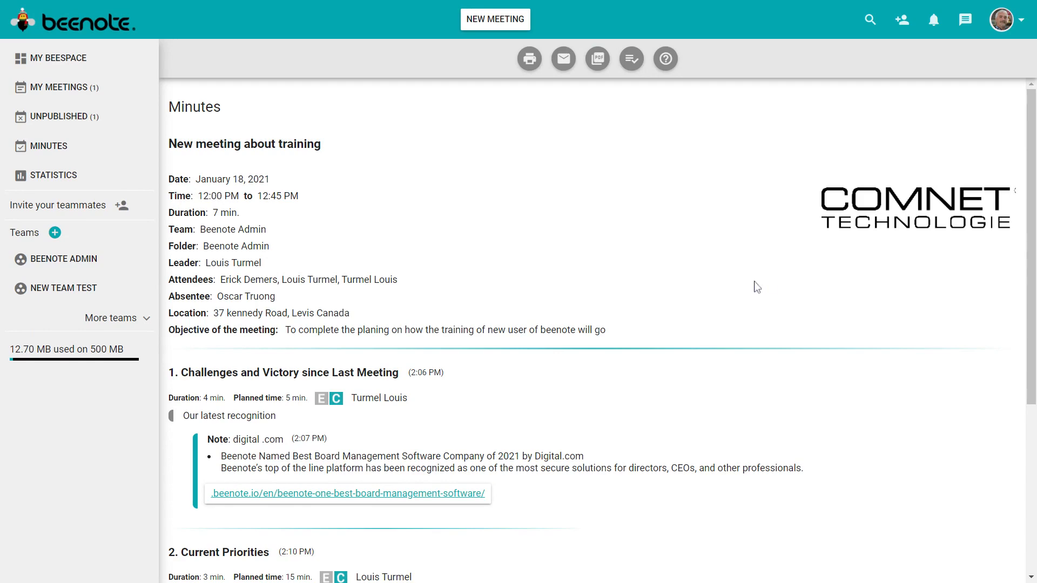
- From the account menu's Configuration, show the Unpublished meetings, listing Beenote training Video
scroll(734, 291, "down", 4)
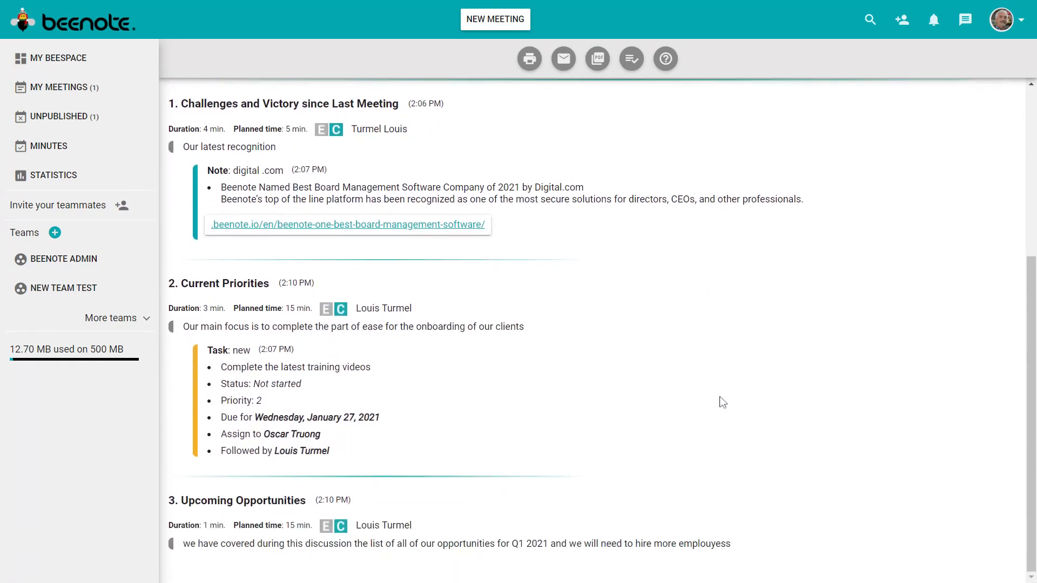
scroll(735, 415, "up", 1)
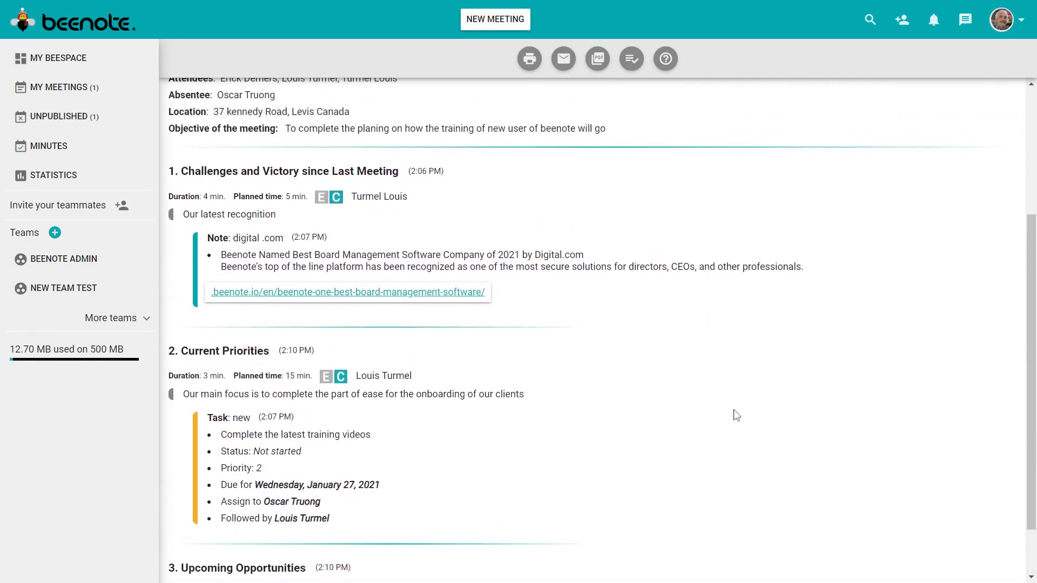
scroll(736, 414, "up", 2)
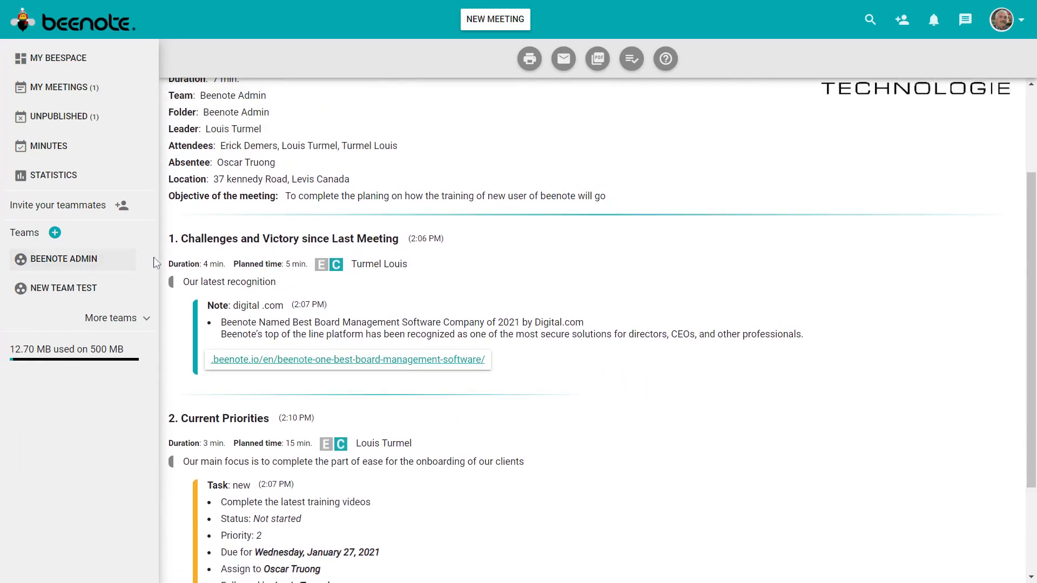
scroll(772, 413, "up", 2)
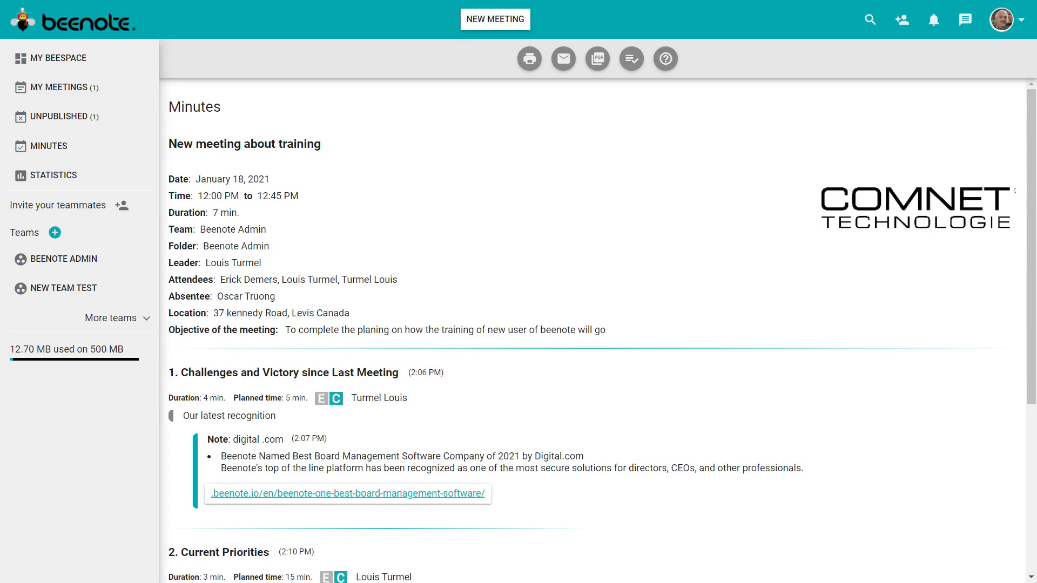
left_click(1020, 20)
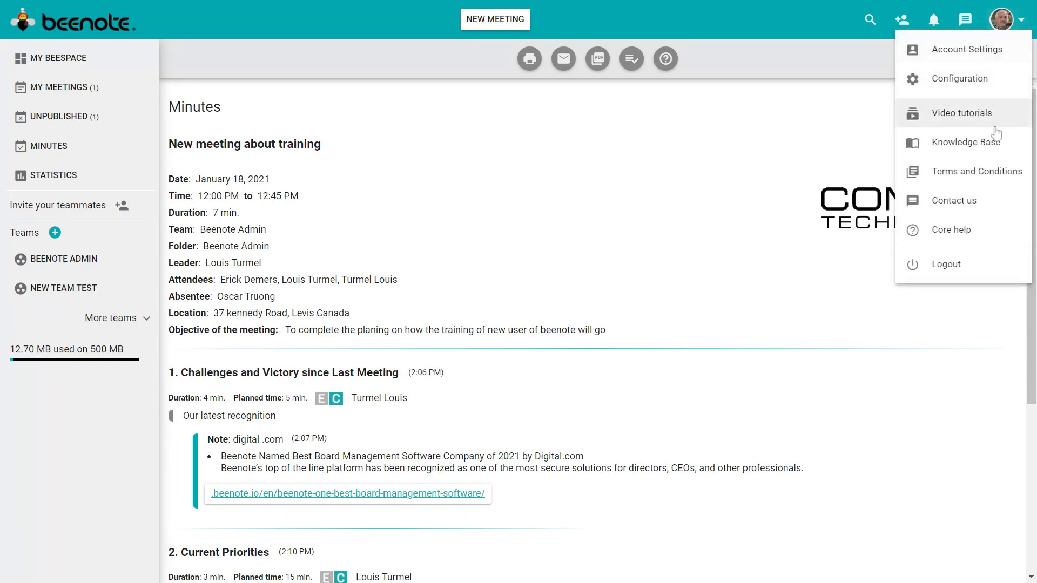
left_click(960, 81)
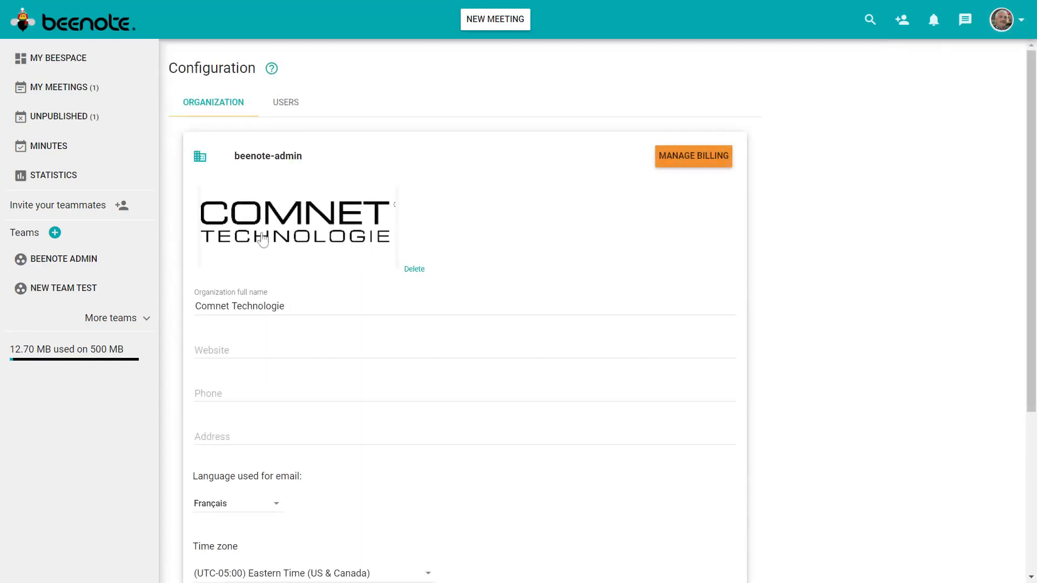
left_click(48, 118)
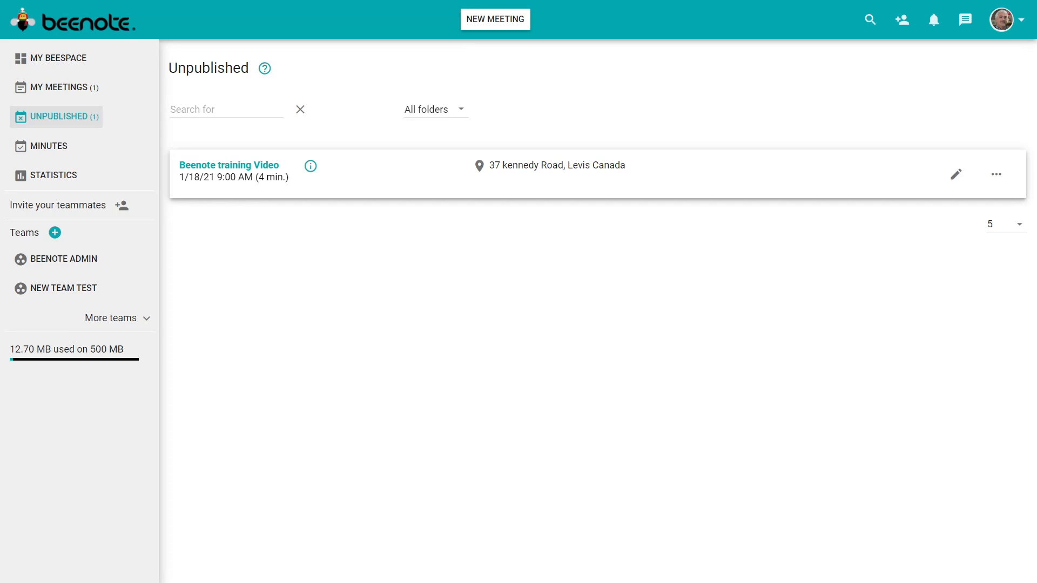
- Open Beenote training Video, expand every topic and item, review them, and switch to the read-only preview
left_click(225, 172)
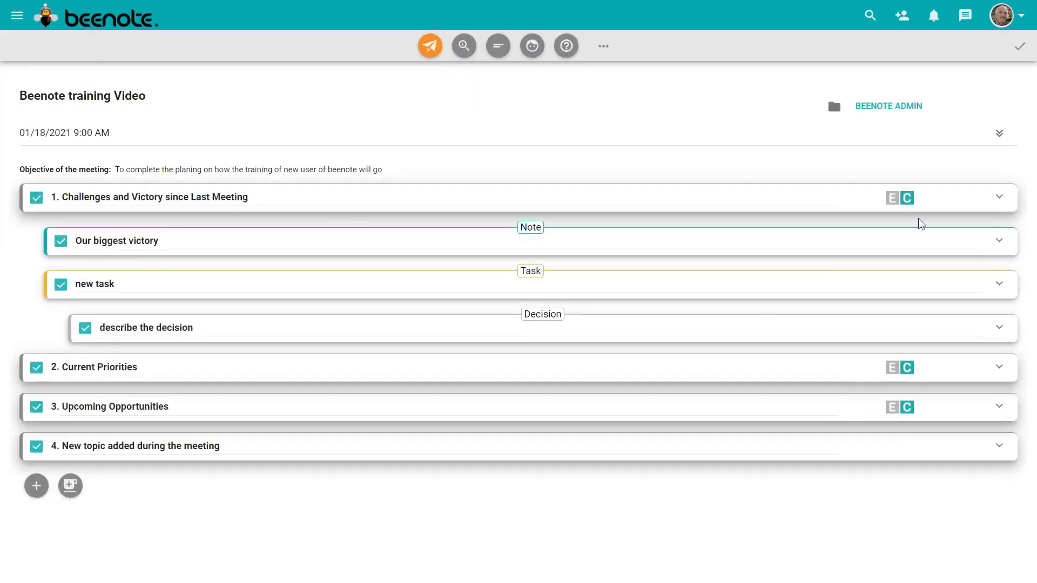
left_click(999, 134)
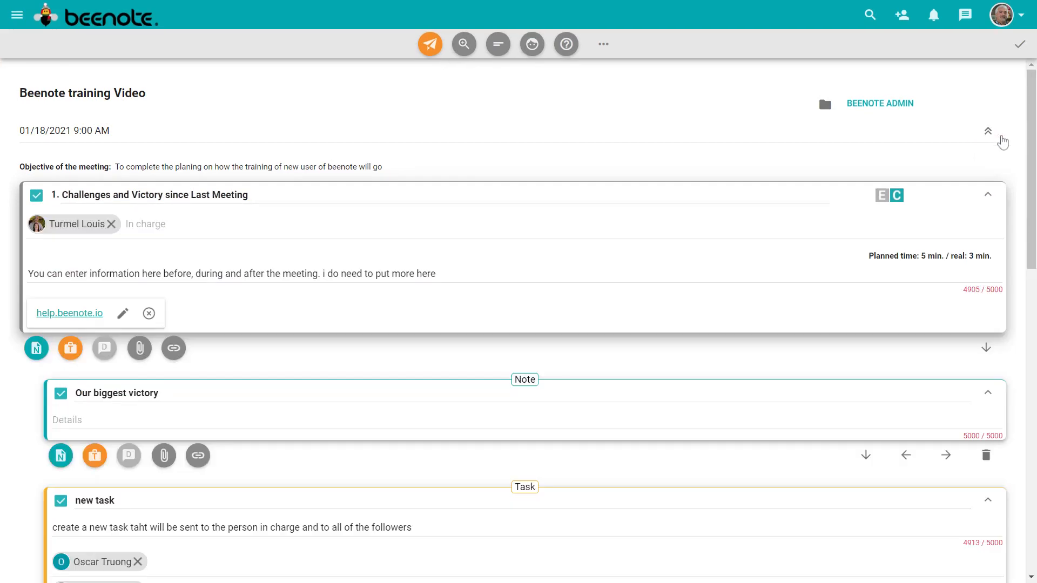
scroll(635, 321, "down", 1)
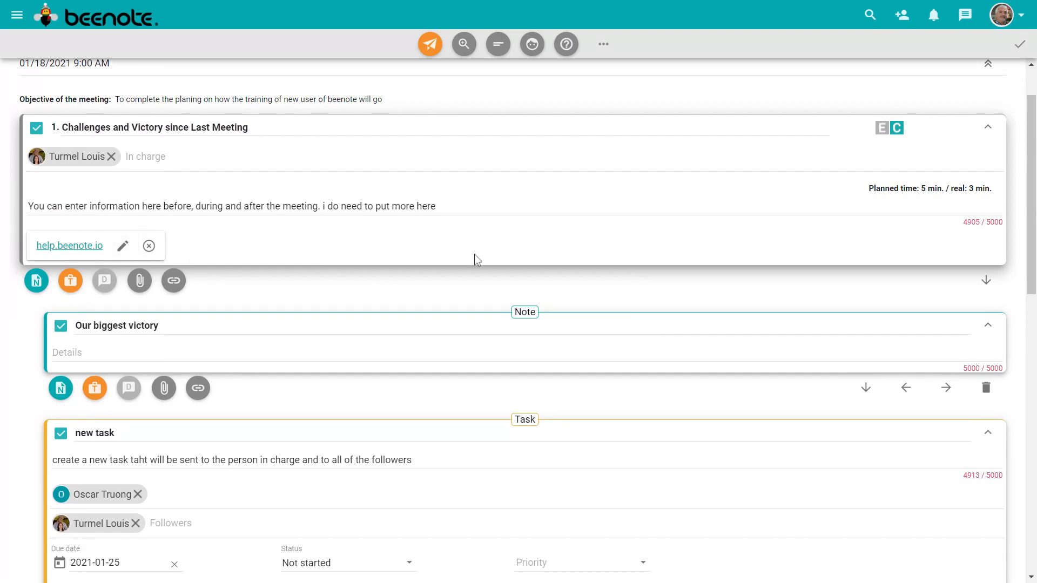
scroll(436, 320, "down", 1)
scroll(435, 319, "down", 2)
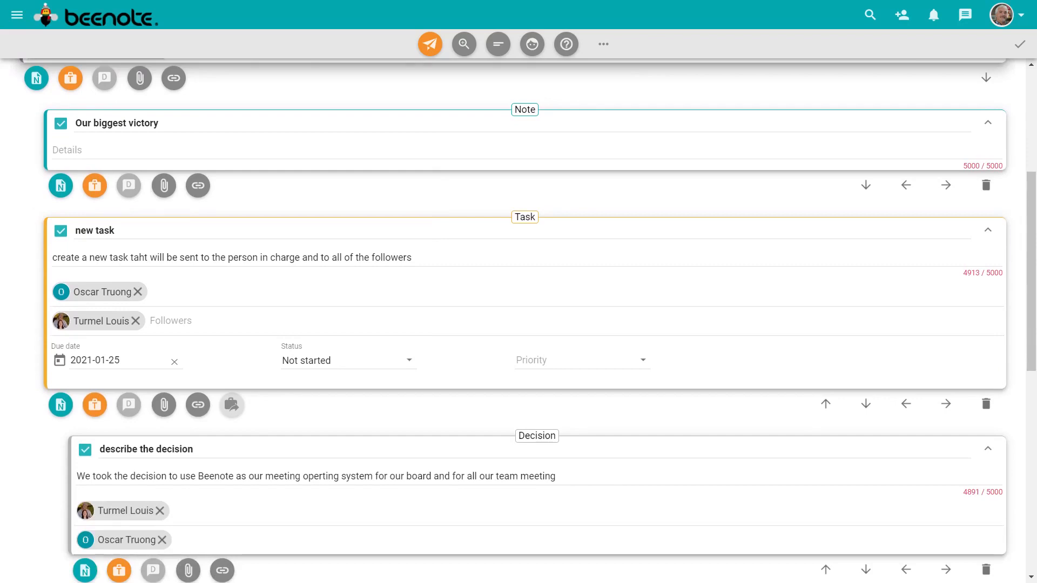
scroll(457, 332, "down", 1)
scroll(456, 332, "down", 1)
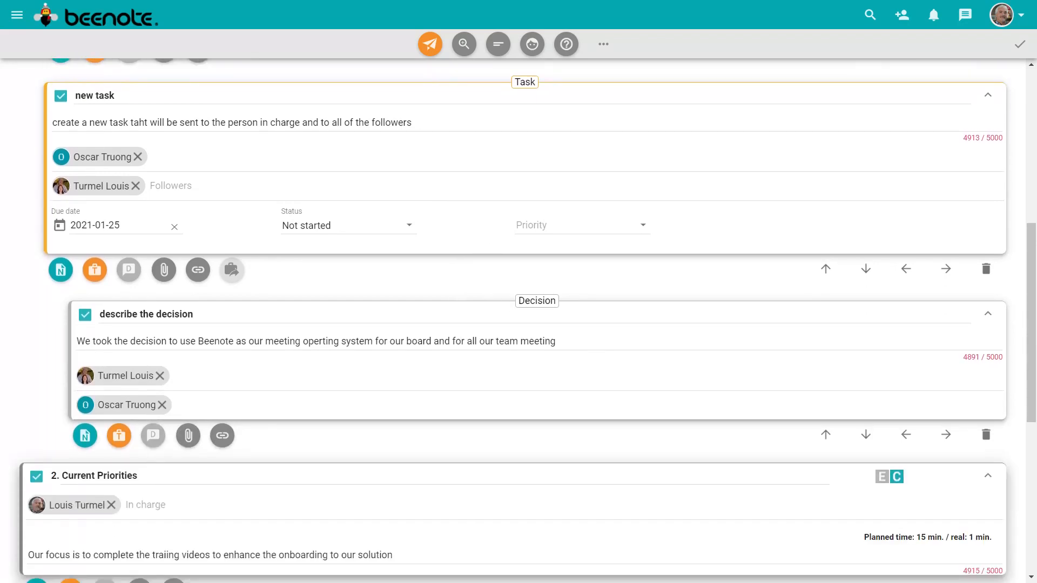
scroll(433, 373, "down", 2)
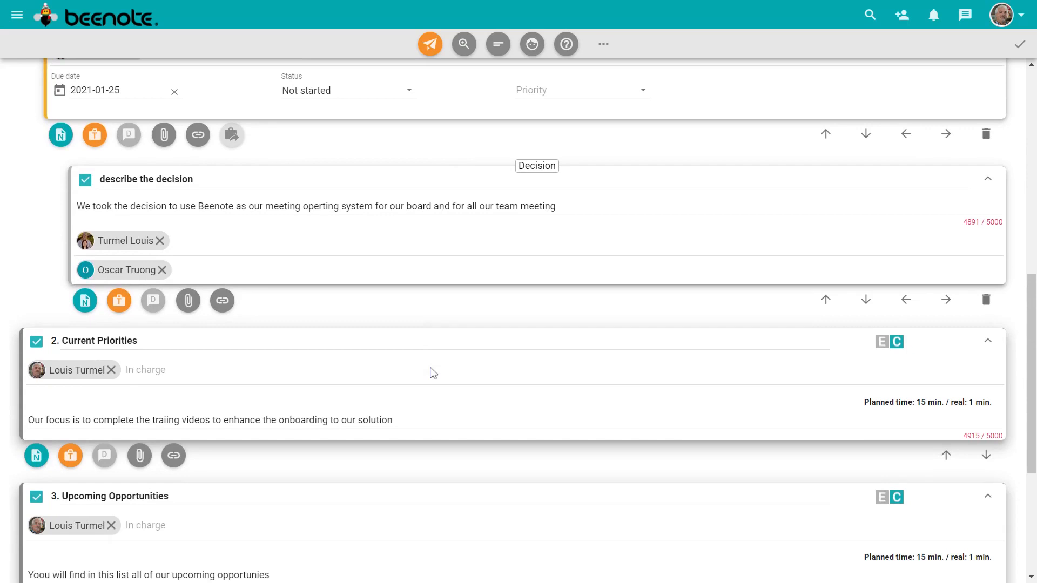
scroll(432, 373, "down", 2)
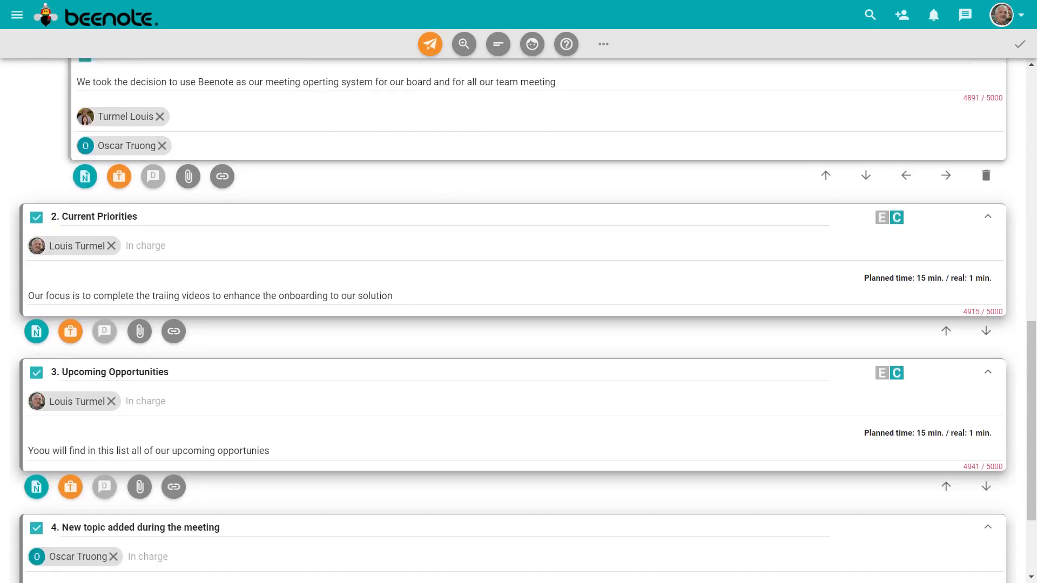
scroll(519, 321, "down", 2)
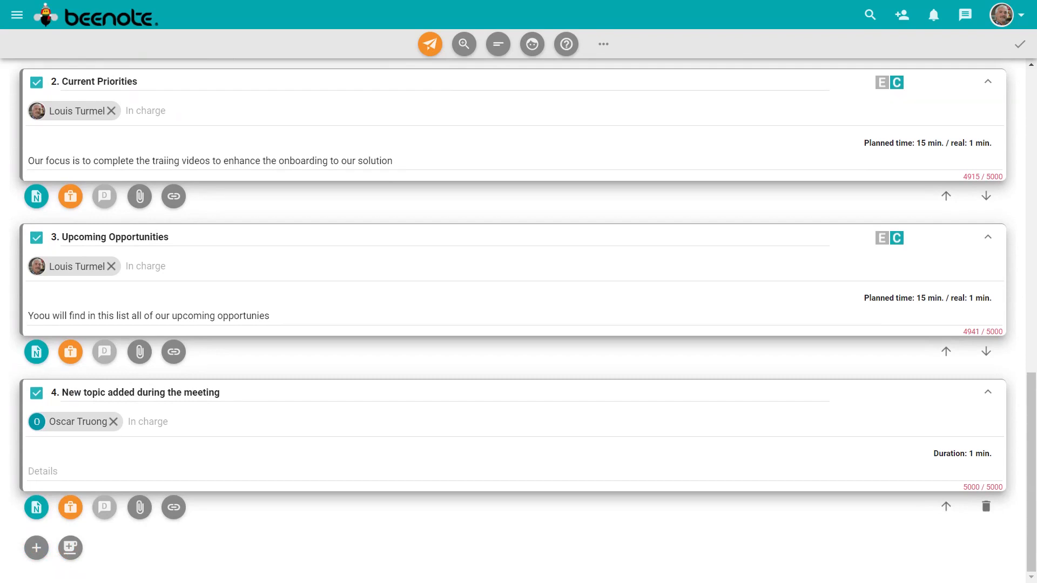
scroll(433, 373, "up", 3)
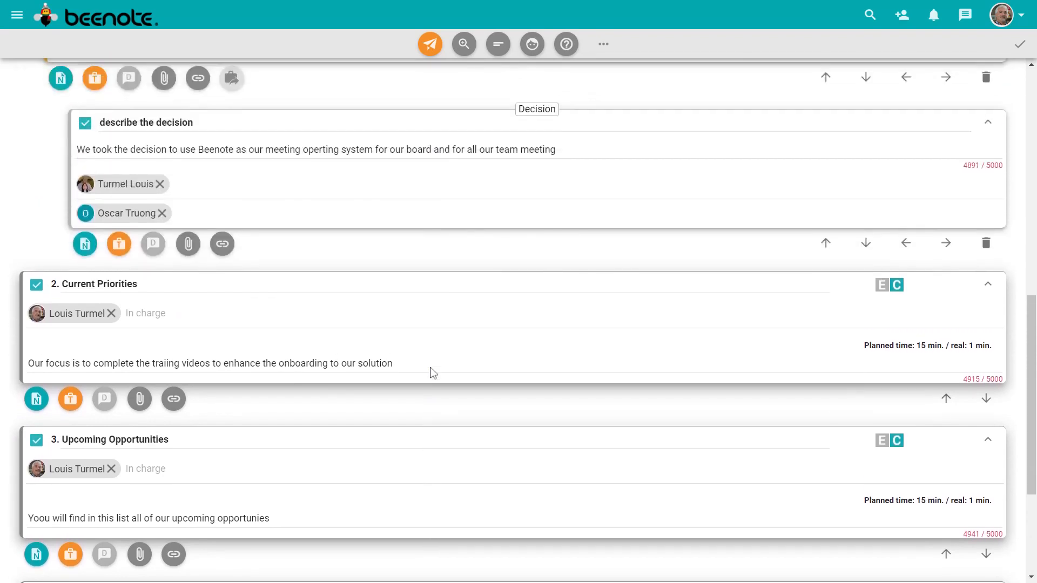
left_click(466, 47)
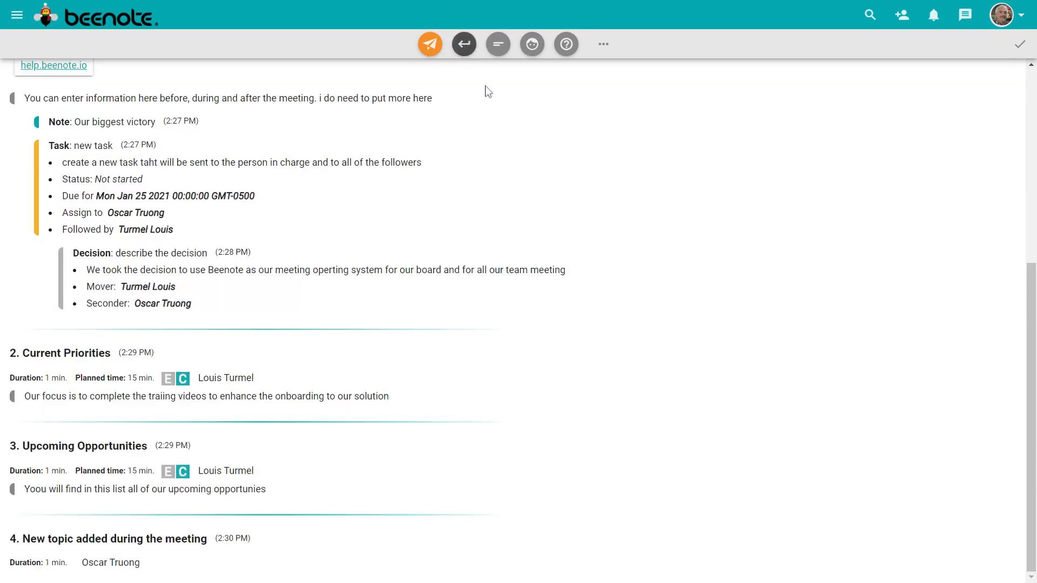
- Open the minutes display options and load the comnet setting configuration
scroll(681, 272, "up", 5)
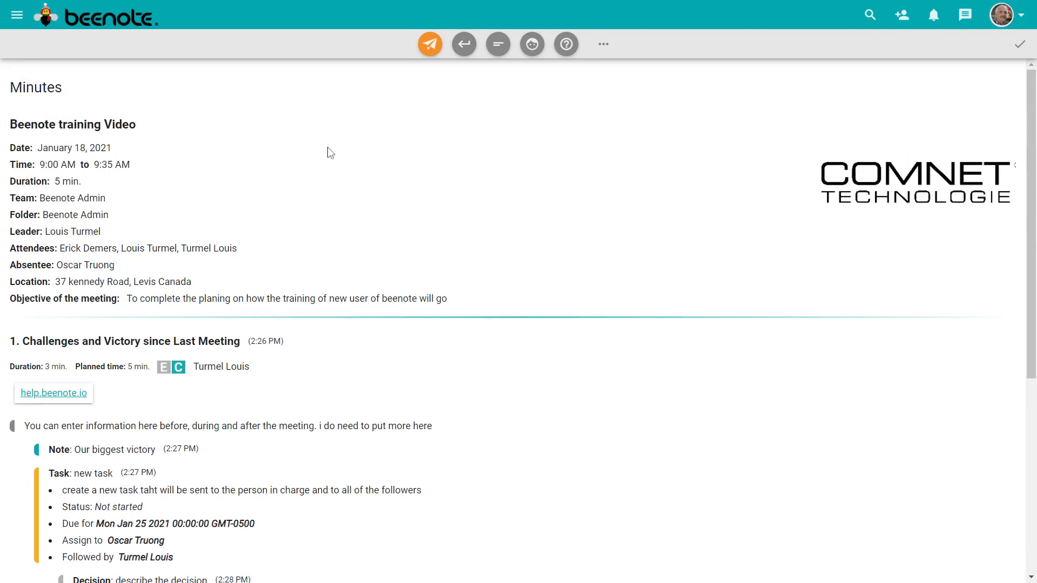
left_click(603, 46)
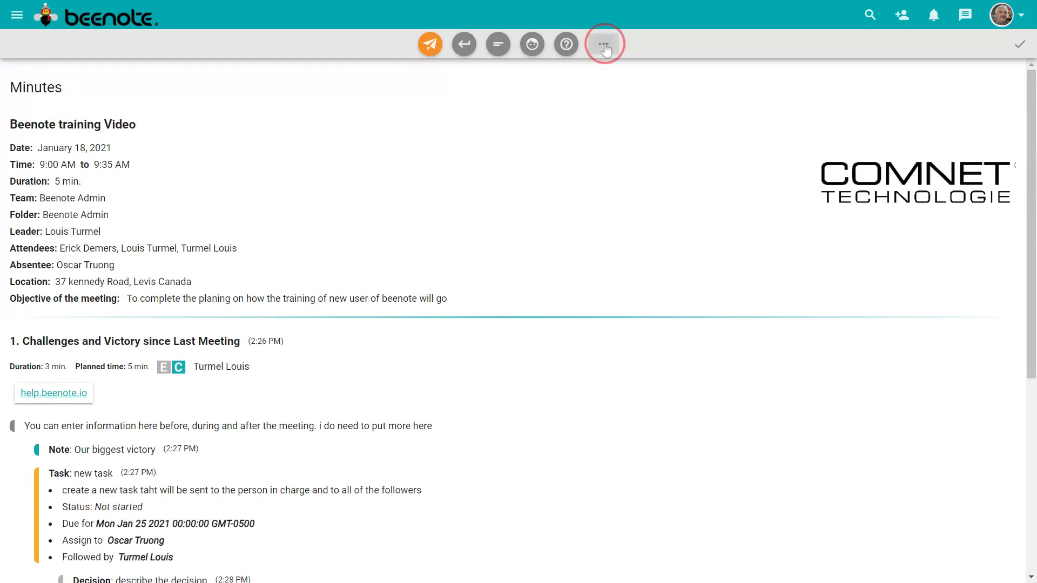
left_click(637, 116)
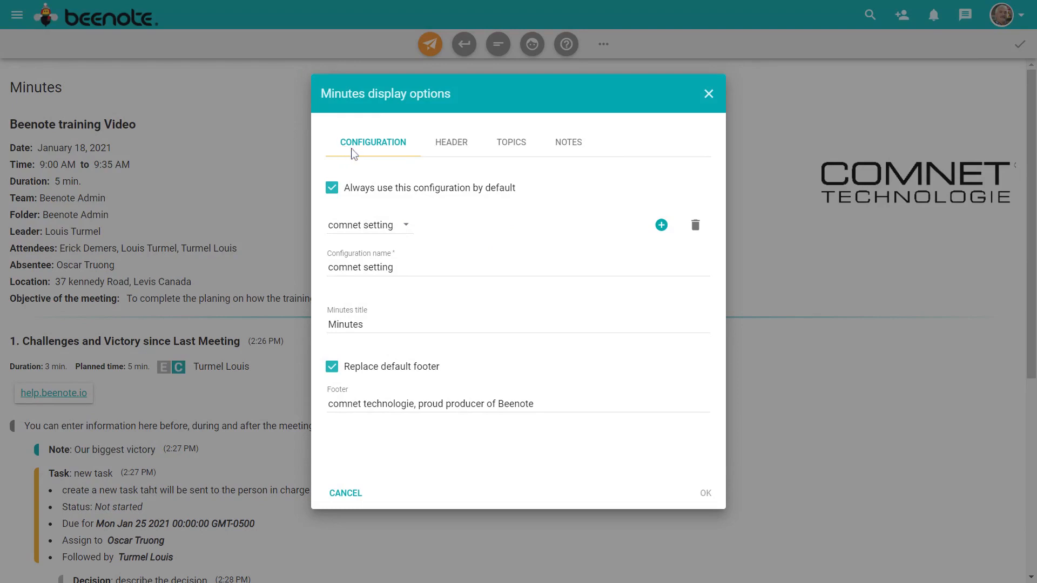
left_click(406, 226)
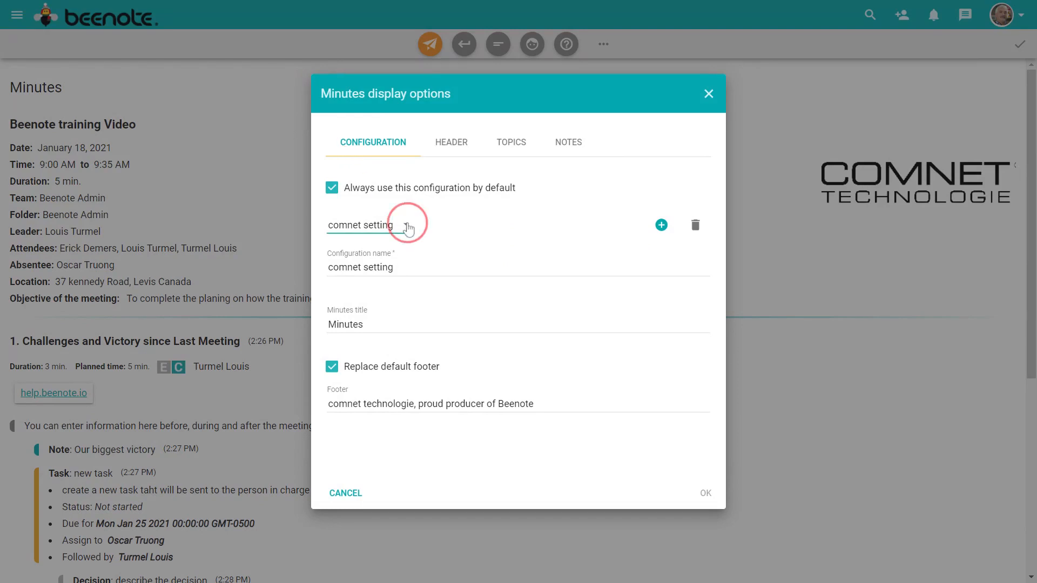
left_click(408, 232)
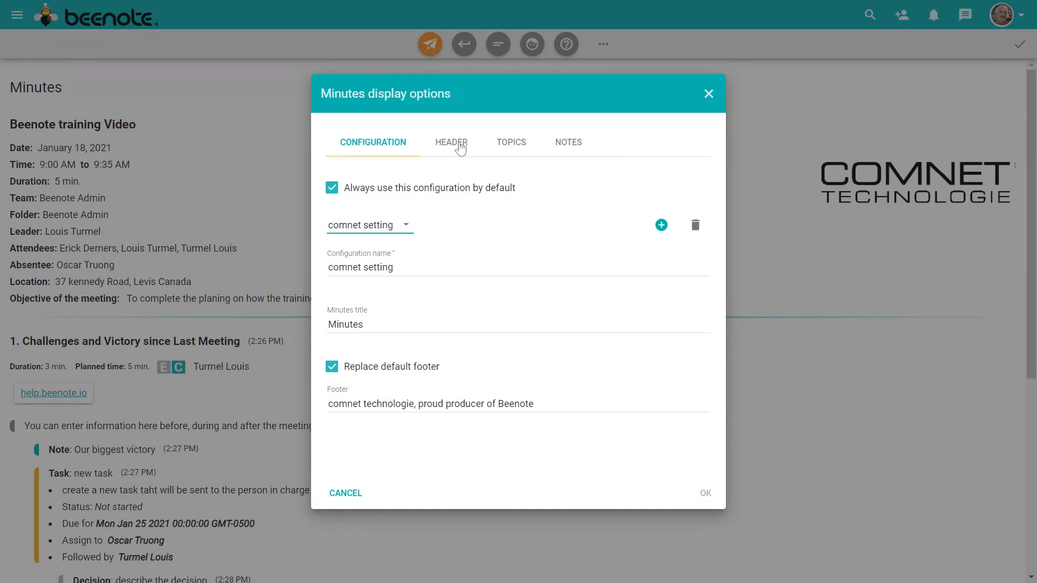
- Review the Header, Topics and Notes display options, then cancel without saving changes
left_click(460, 149)
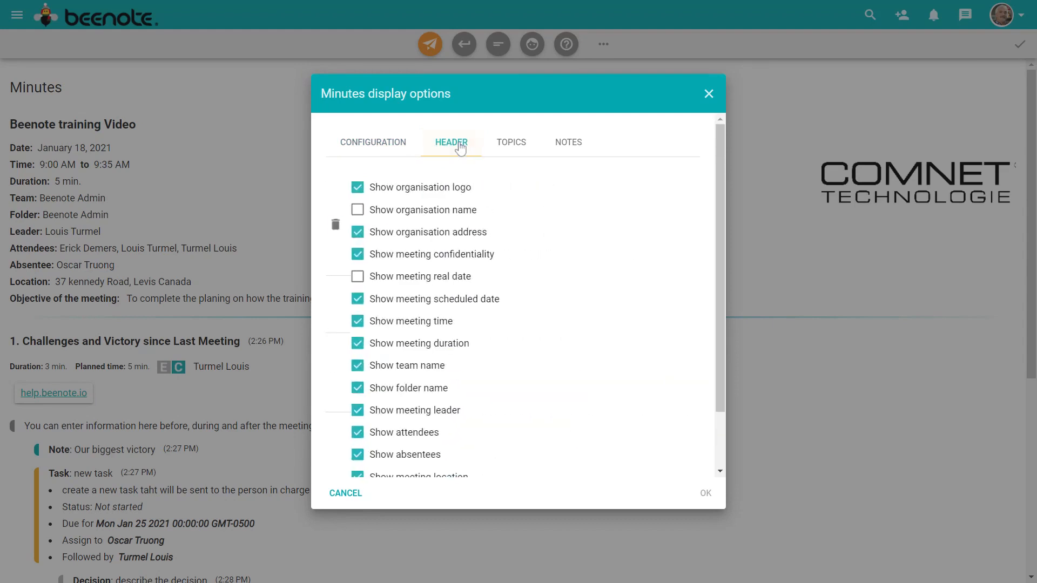
left_click(510, 147)
left_click(570, 145)
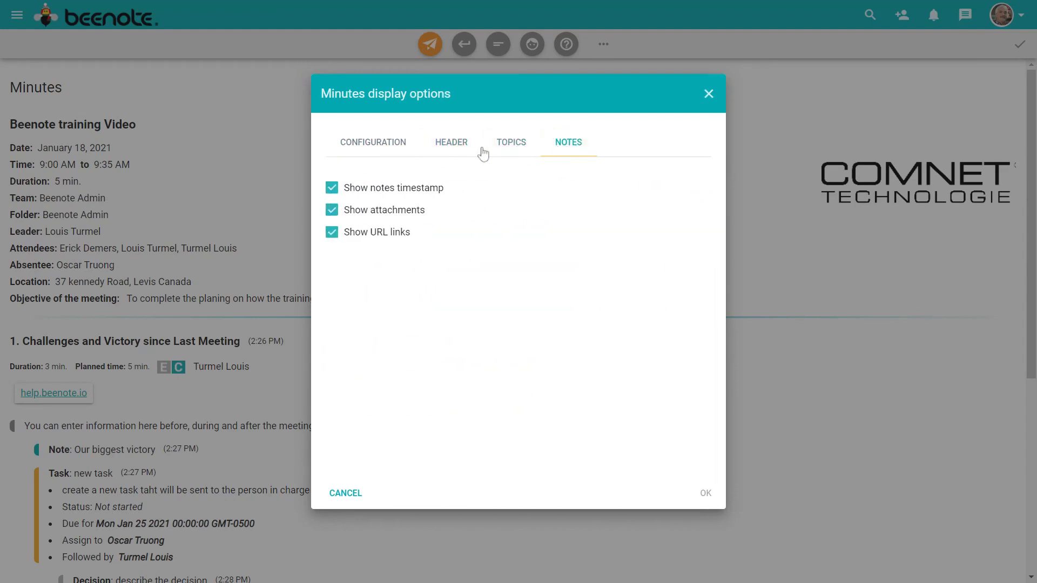
left_click(454, 148)
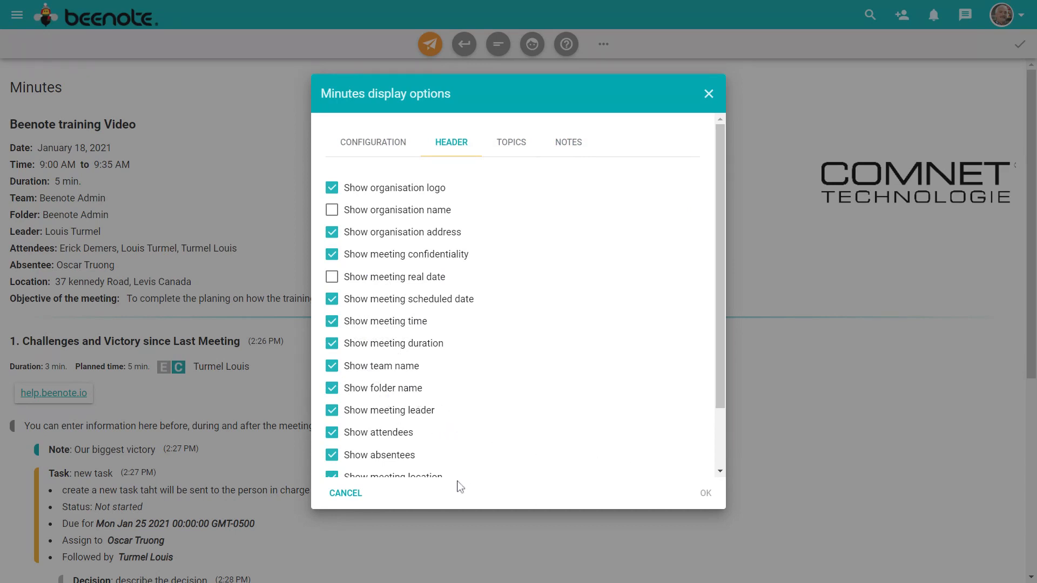
left_click(344, 493)
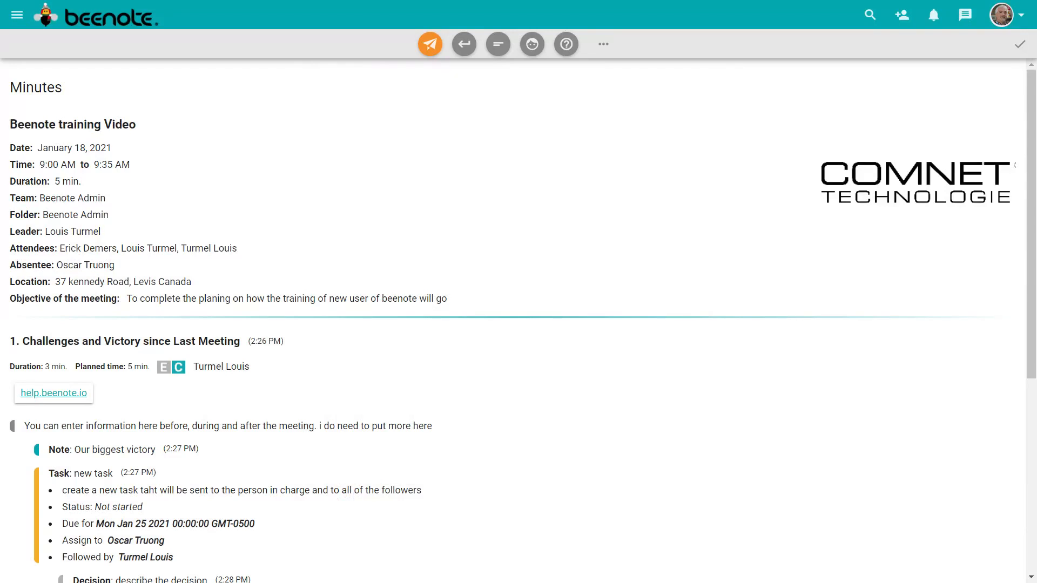
- Publish the minutes as visible to the entire organization, sending no publication notice
left_click(429, 53)
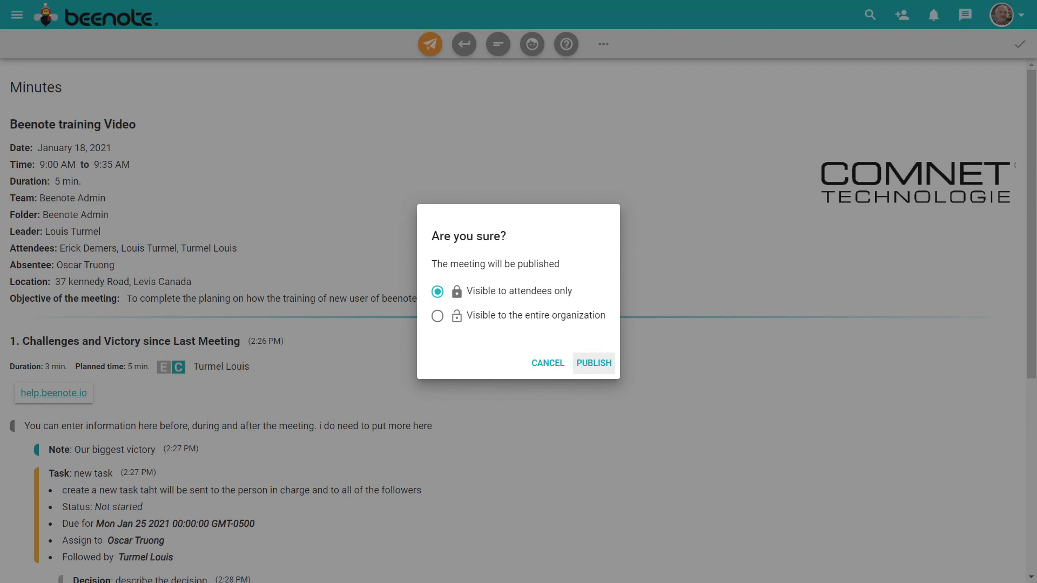
left_click(436, 319)
left_click(595, 363)
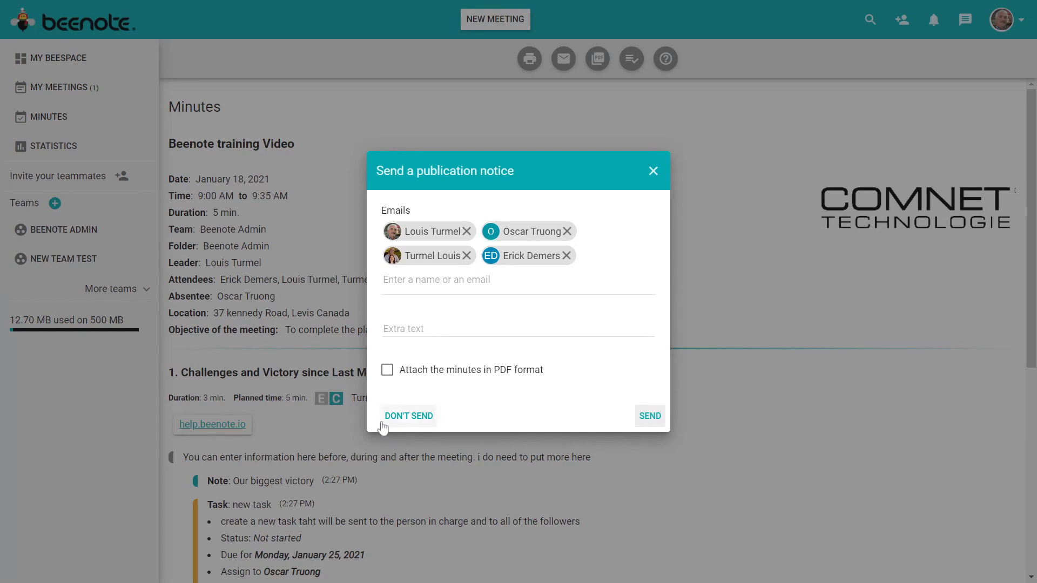
left_click(403, 419)
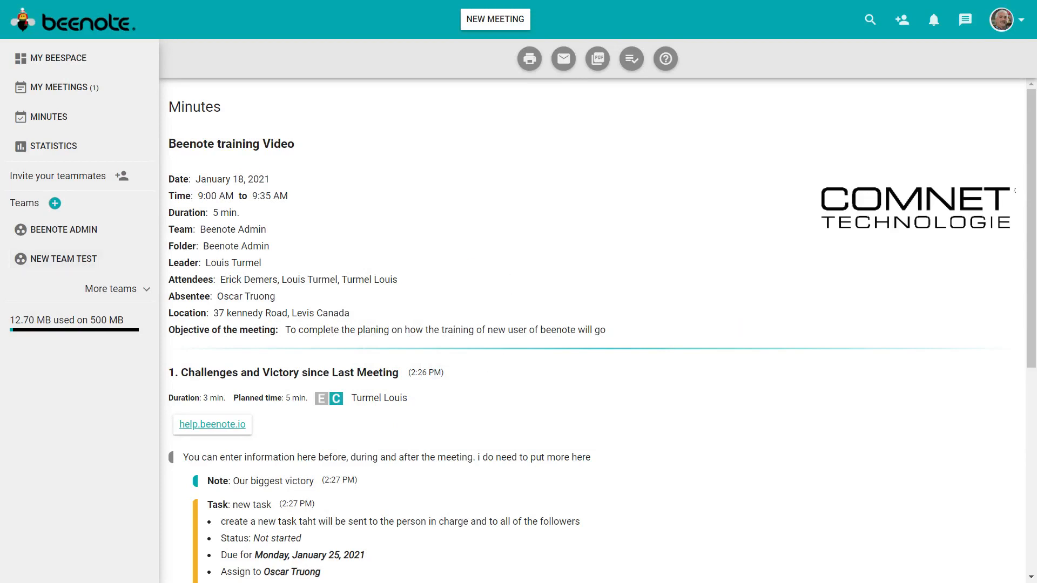
- Show the published Minutes list and the actions for the Beenote training Video card
left_click(43, 124)
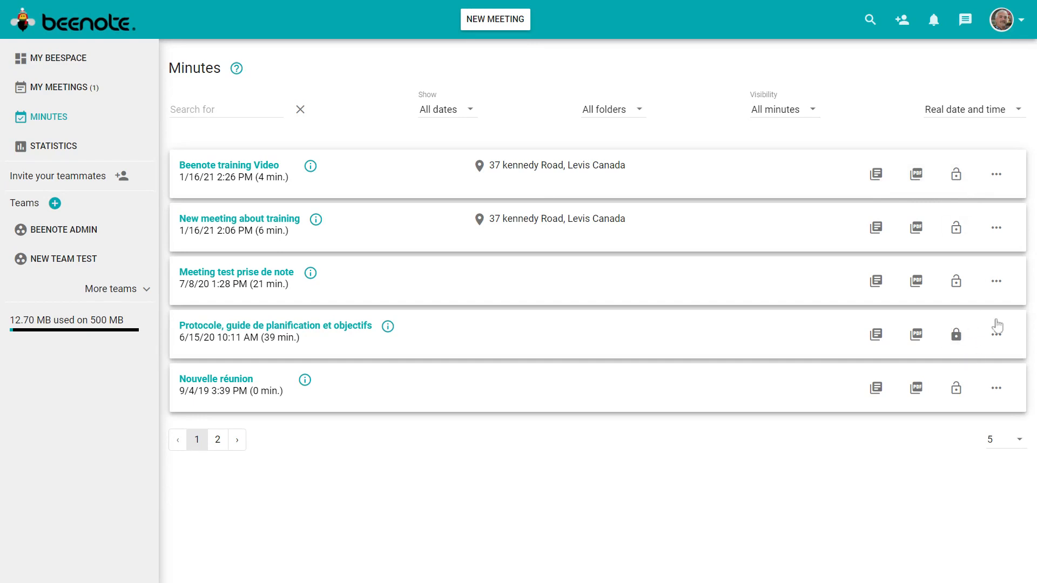
left_click(997, 178)
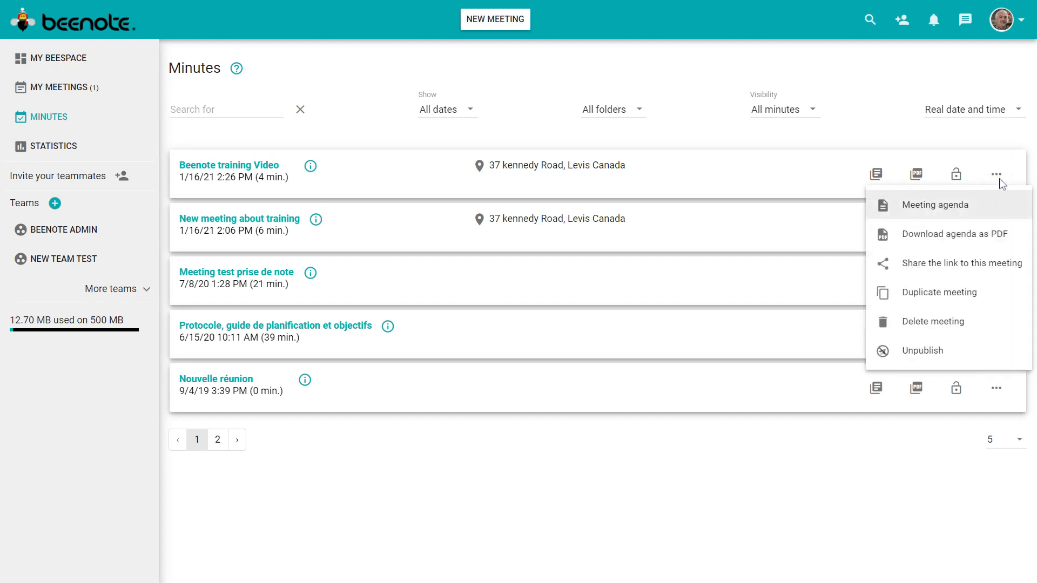